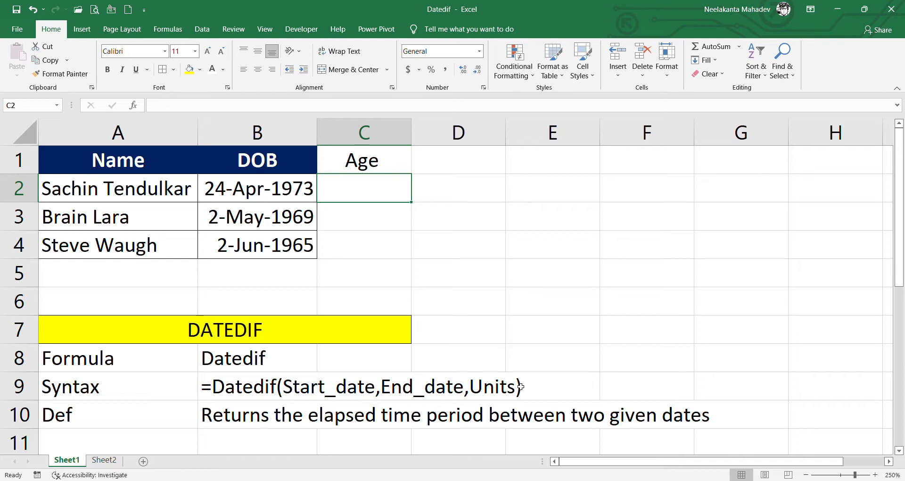
- Enter =DATEDIF(B2,TODAY(),"Y") in C2 and fill it down to C4, giving ages 49, 53 and 57
type("=D")
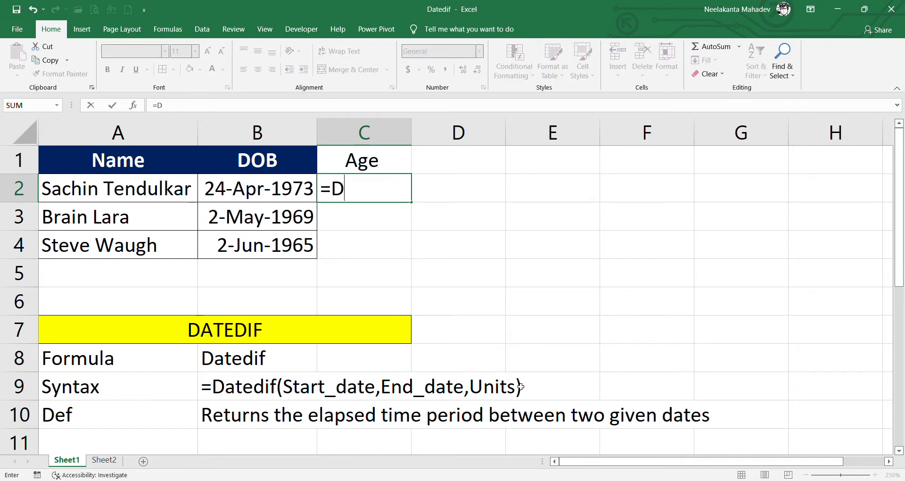
type("ATED")
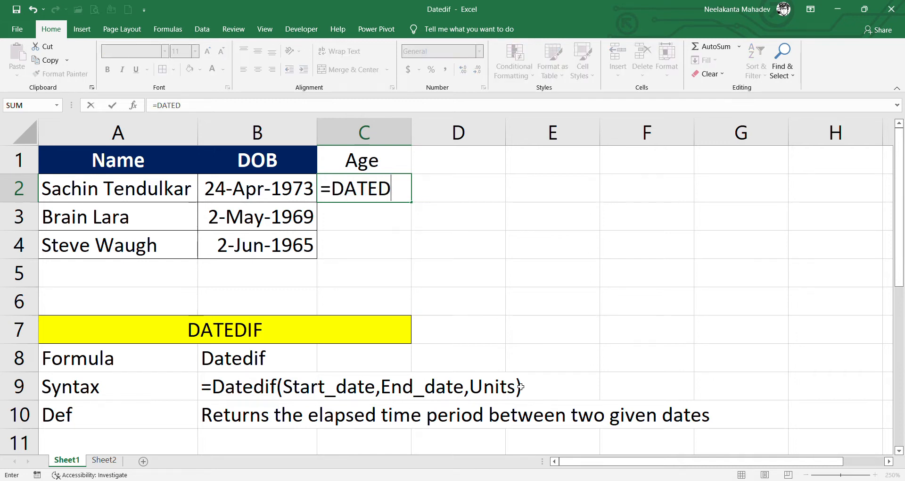
type("IF(")
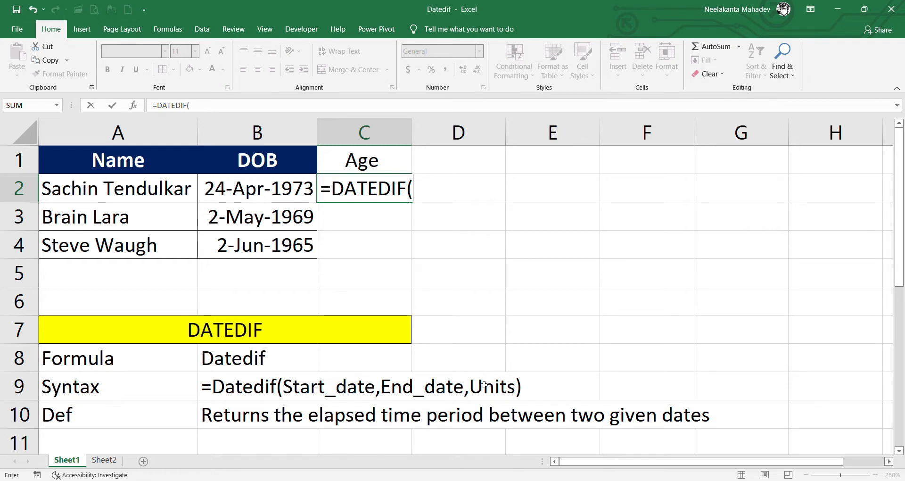
left_click(278, 196)
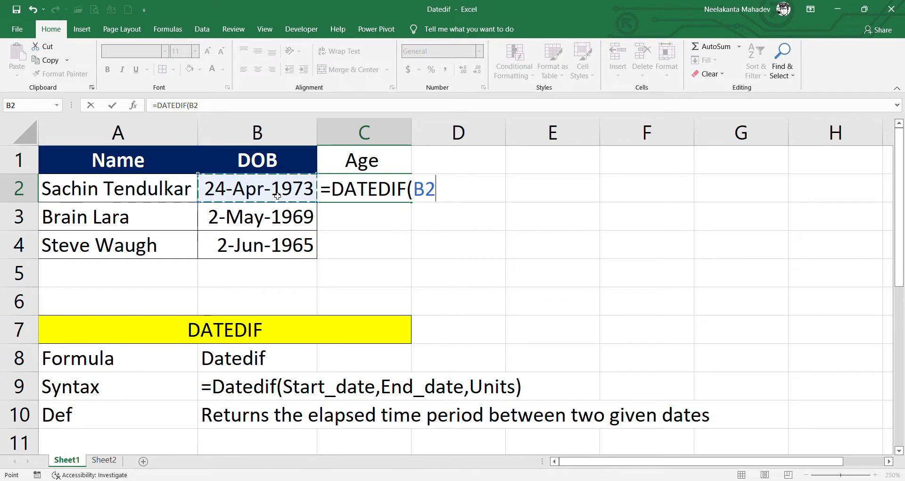
type(",")
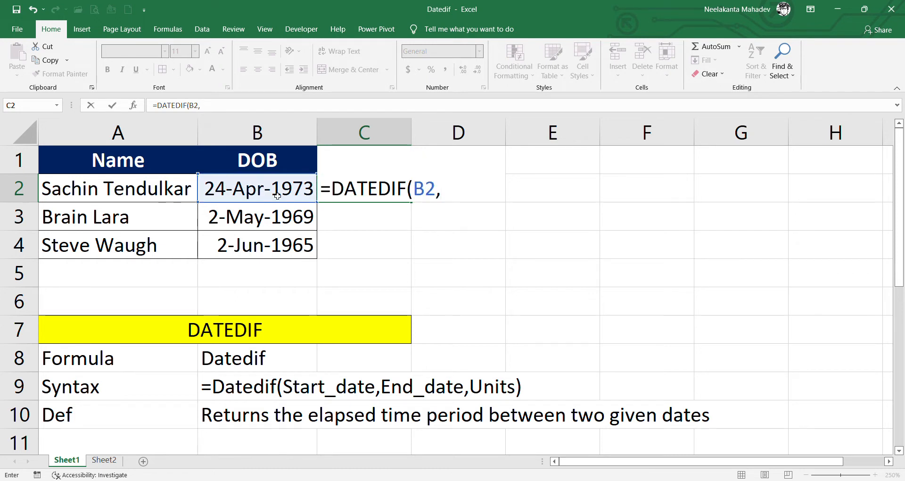
type("Today(")
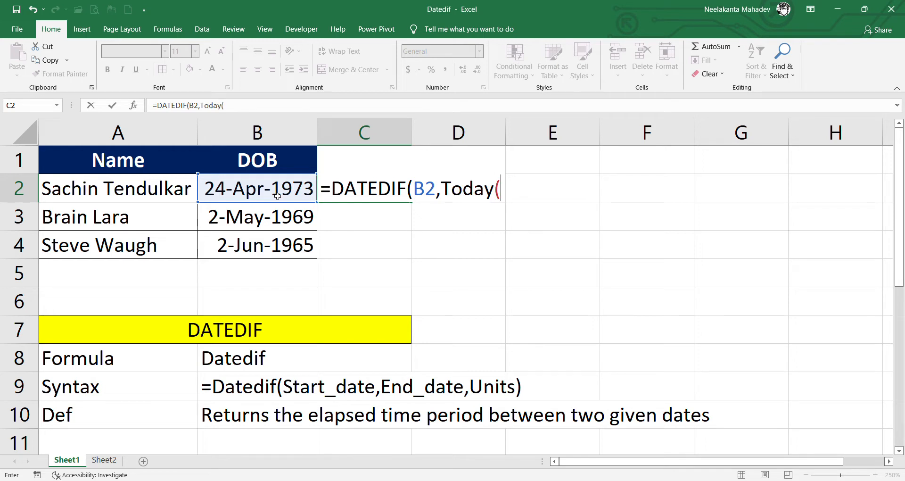
type("),")
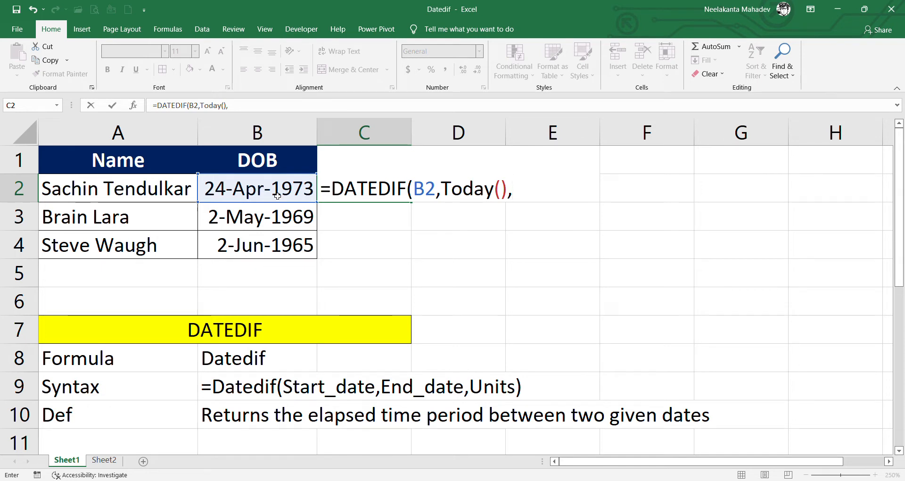
type("\"Y")
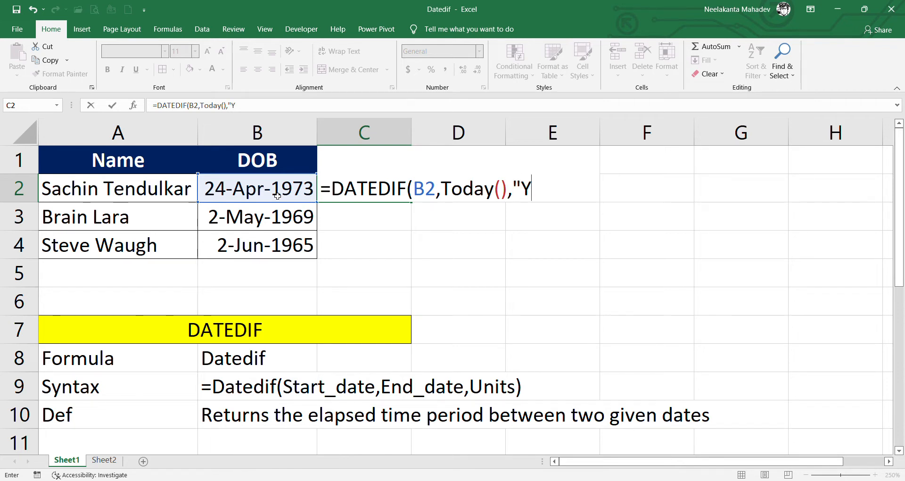
type("\")")
key("Return")
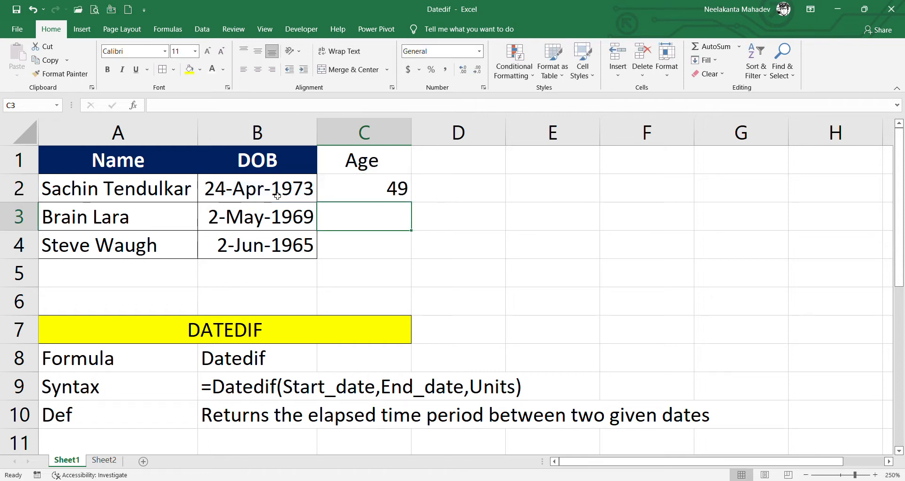
left_click(390, 188)
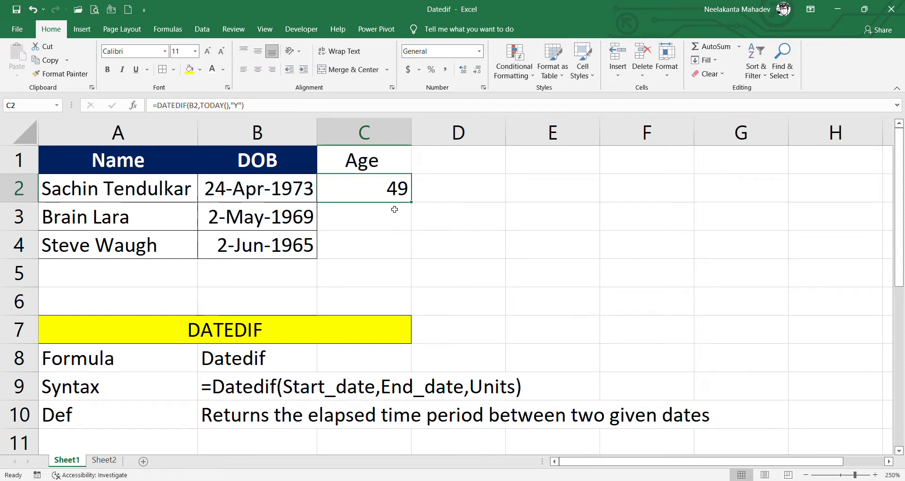
left_click_drag(411, 203, 415, 254)
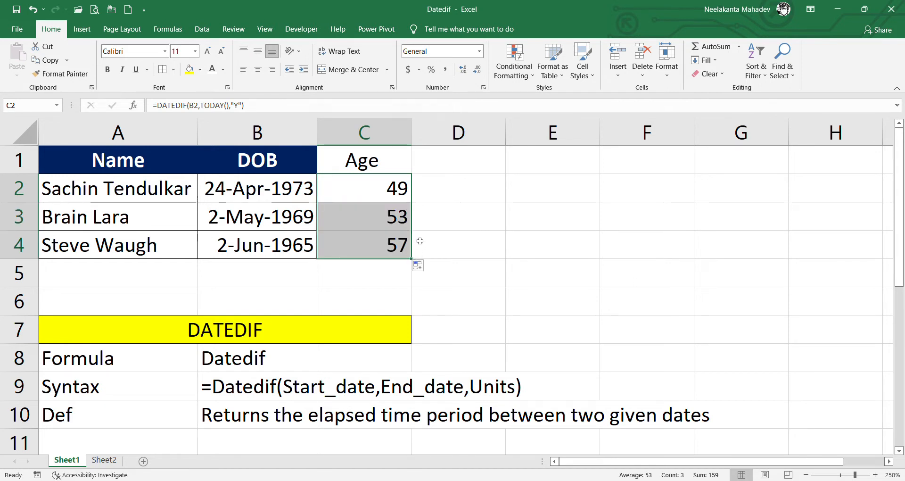
- Append &"Yrs" to the C2 age formula and fill it down so ages read 49Yrs, 53Yrs, 57Yrs
double_click(397, 197)
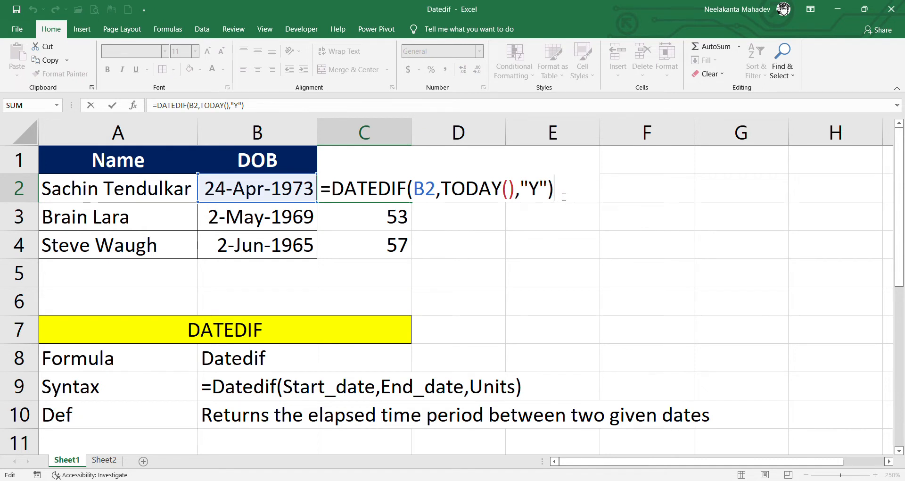
type("&\"Yrs\"")
key("Return")
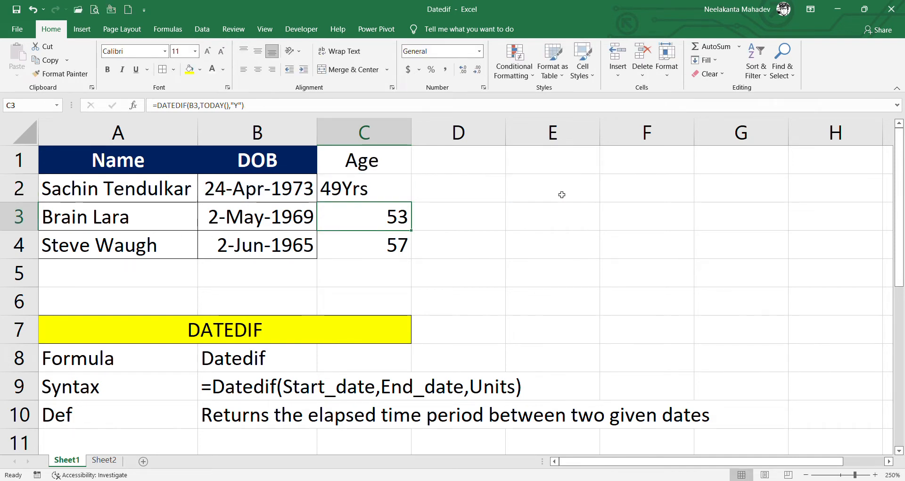
left_click(402, 194)
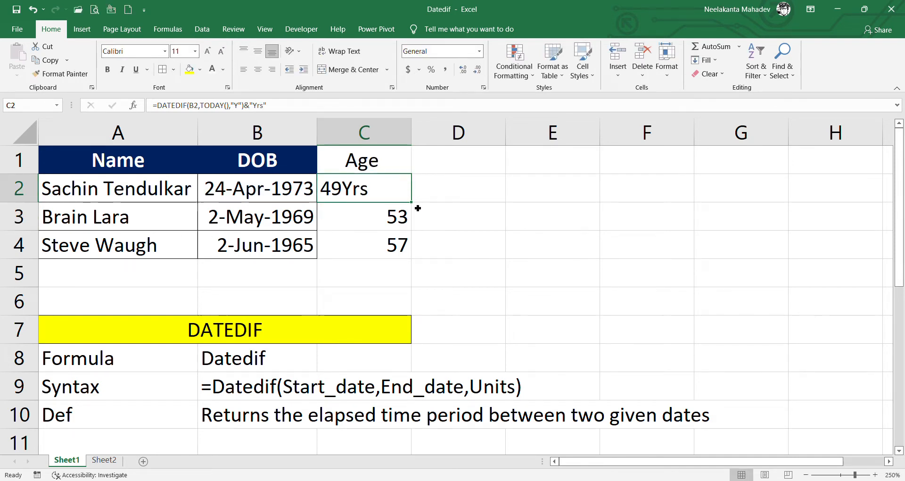
double_click(412, 202)
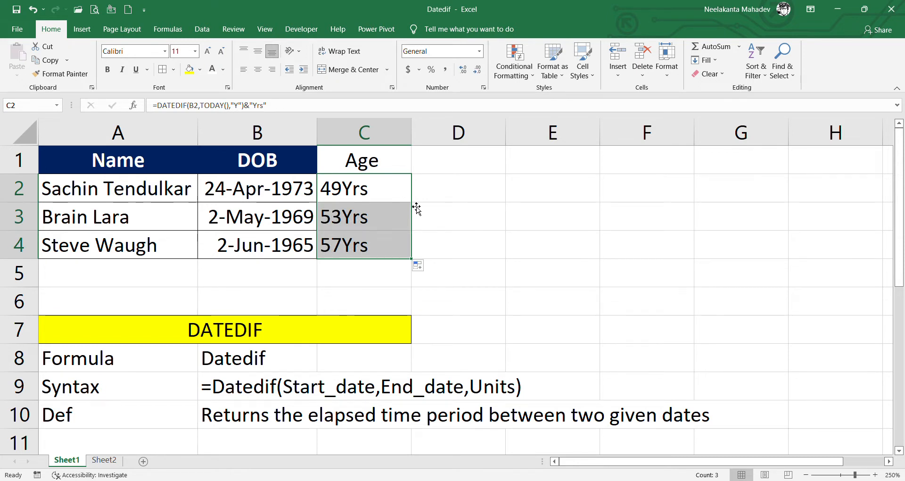
left_click(448, 160)
- Add a Months heading in D1 and fill =DATEDIF(B2,TODAY(),"M") down D2:D4 (591, 639, 686)
type("Months")
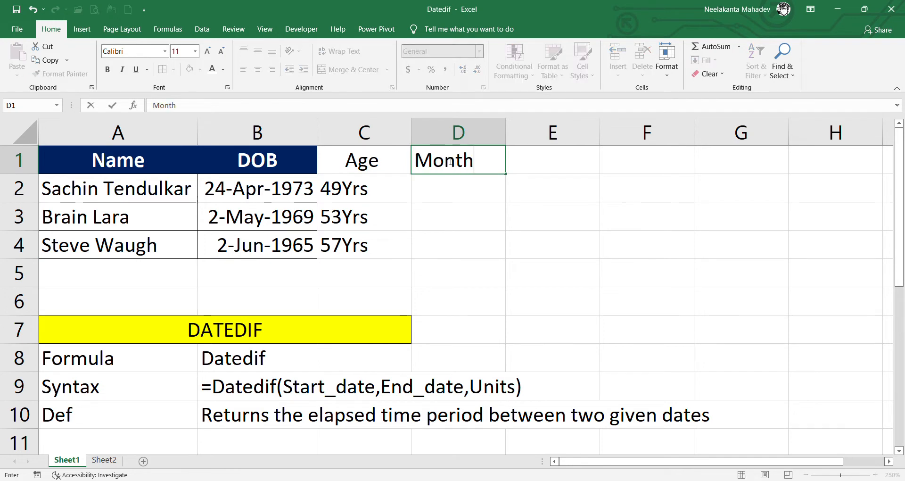
key("Return")
type("=")
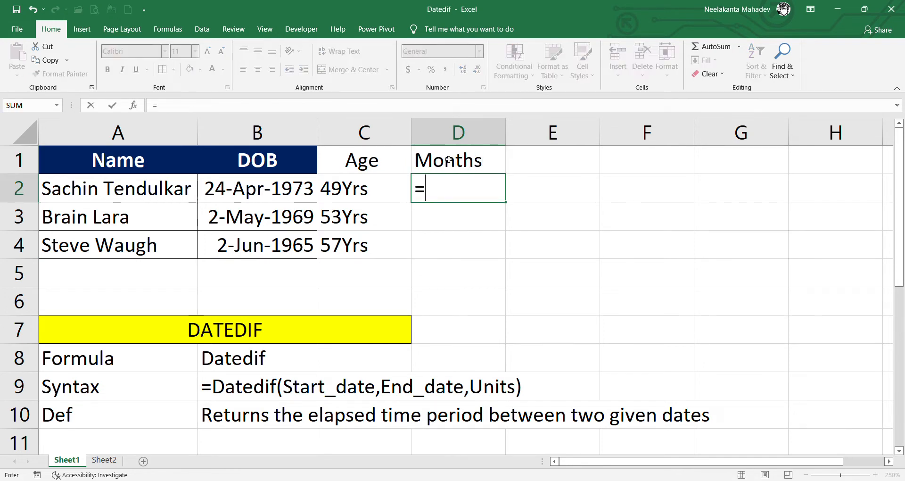
type("DATEDIF(")
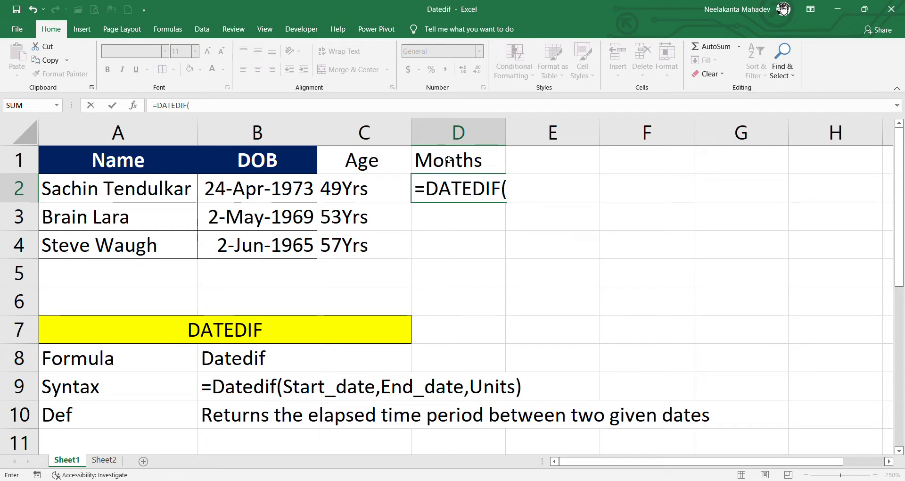
left_click(306, 198)
type(",")
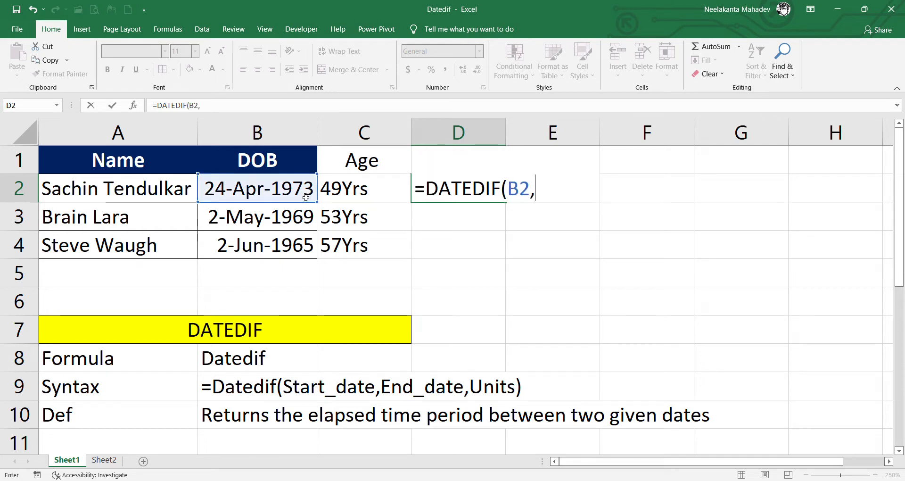
type("Today(")
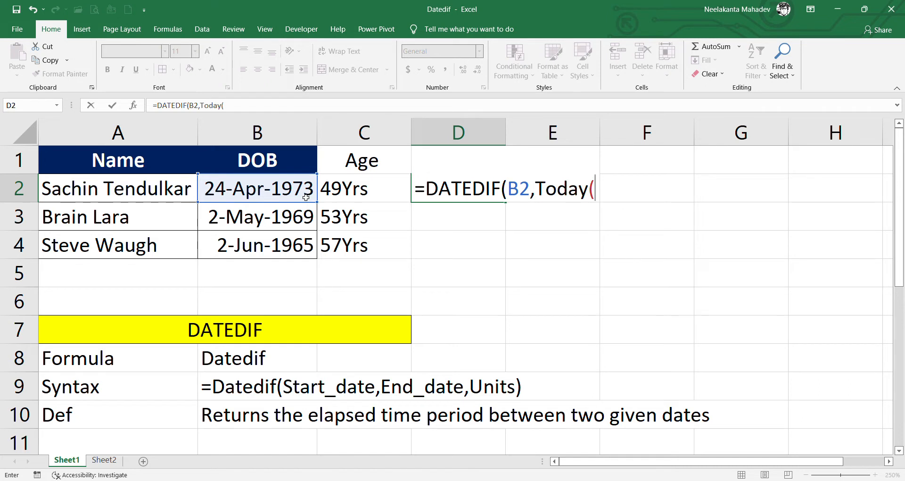
type("),\"M")
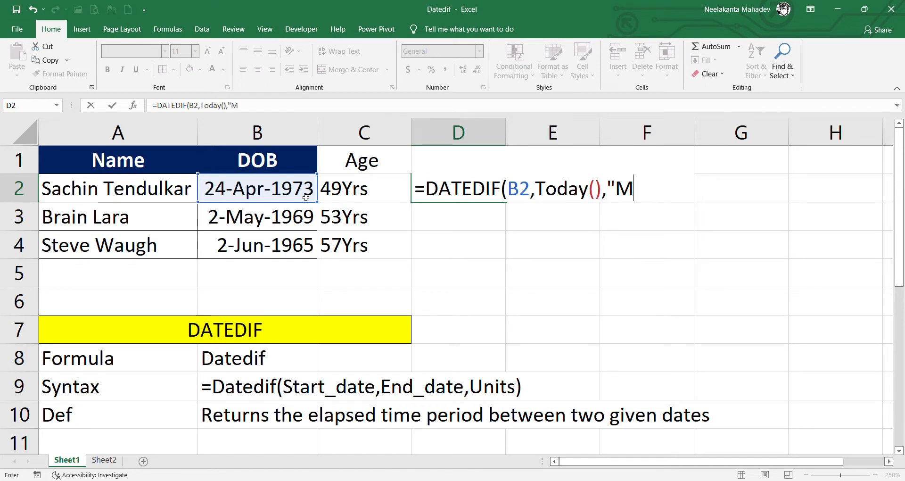
type("\")")
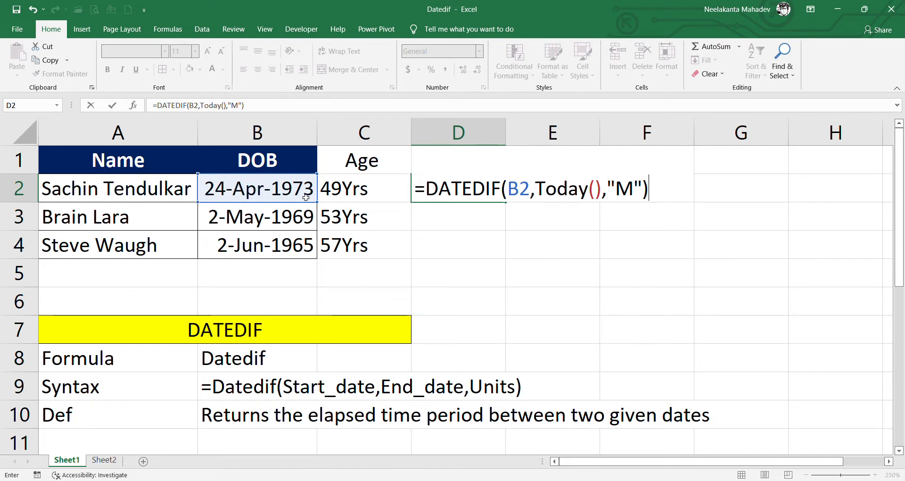
key("Return")
left_click(464, 199)
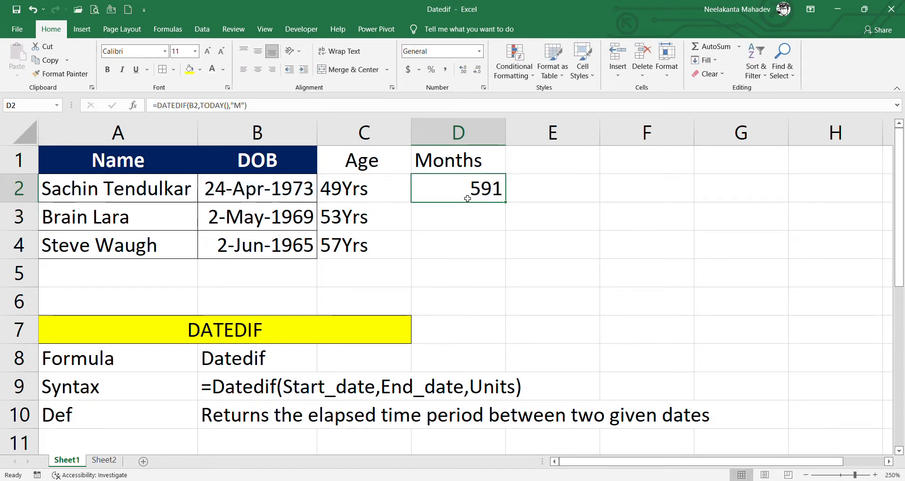
double_click(512, 206)
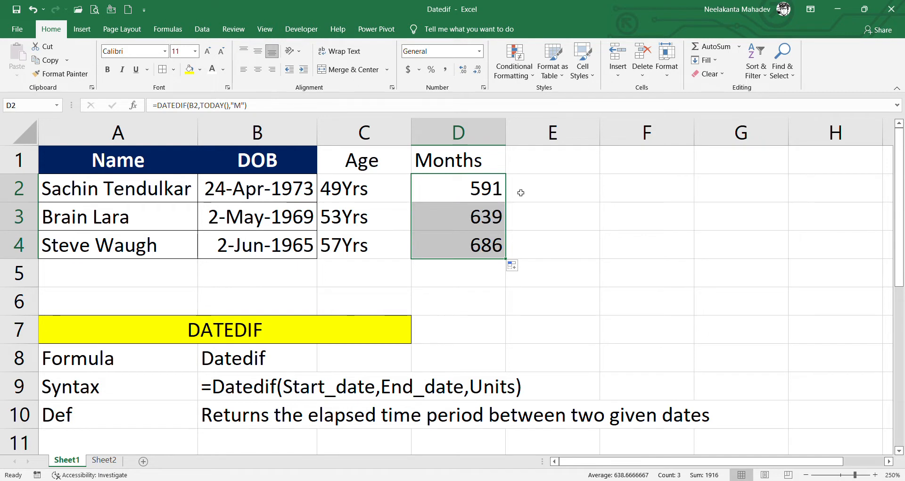
left_click(556, 165)
- Add a Days heading in E1 and fill =DATEDIF(B2,TODAY(),"D") down E2:E4 (17997, 19450, 20880)
type("Days")
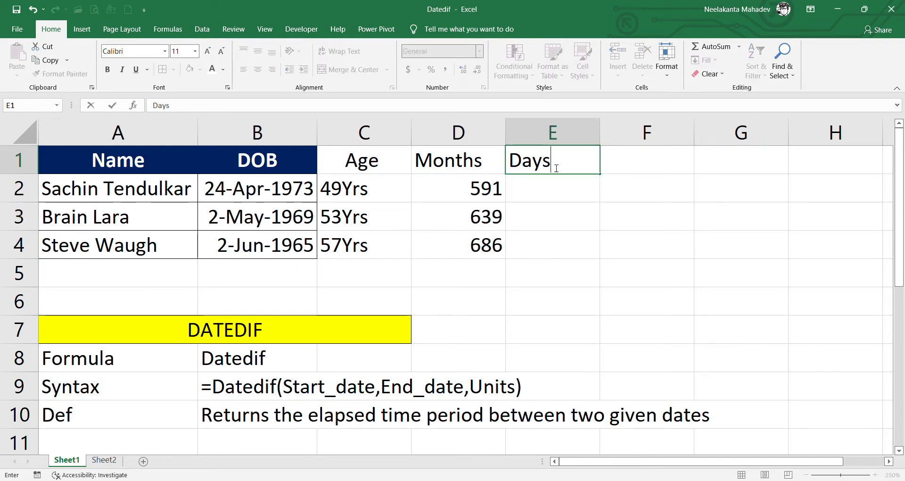
key("Return")
type("=date")
key("BackSpace")
type("tedif(")
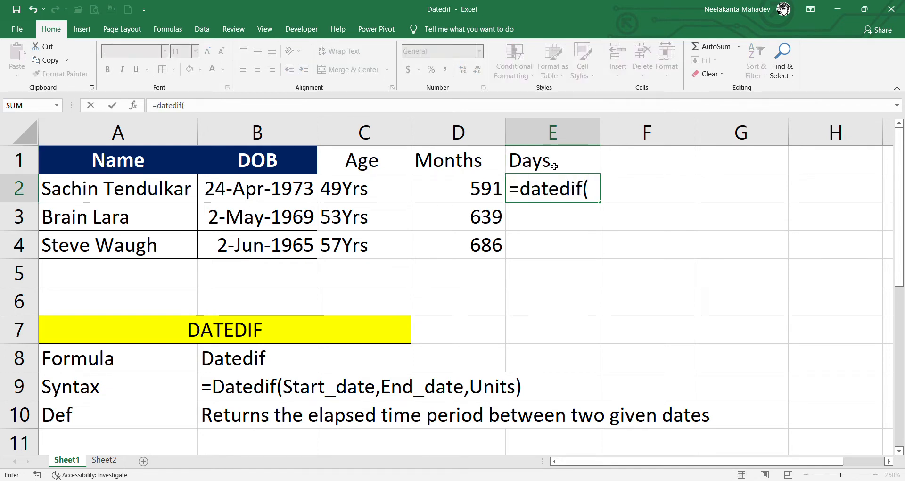
left_click(274, 197)
type(",tod")
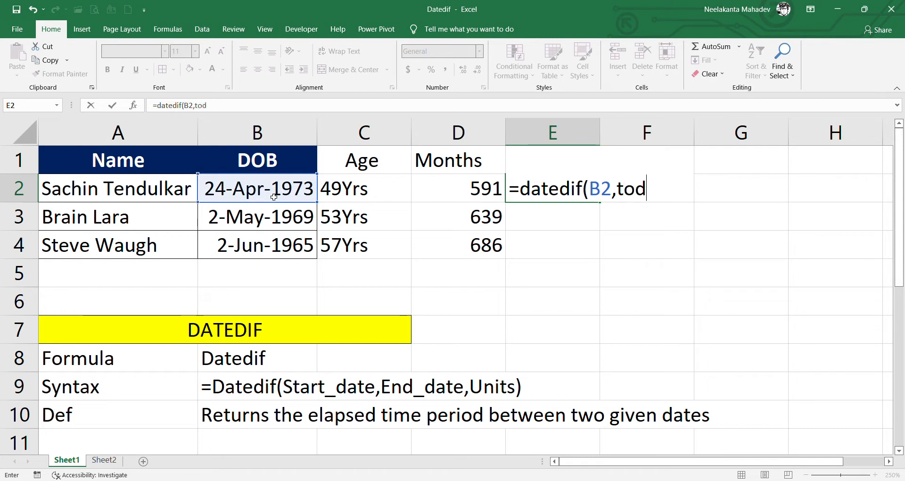
type("ay(),")
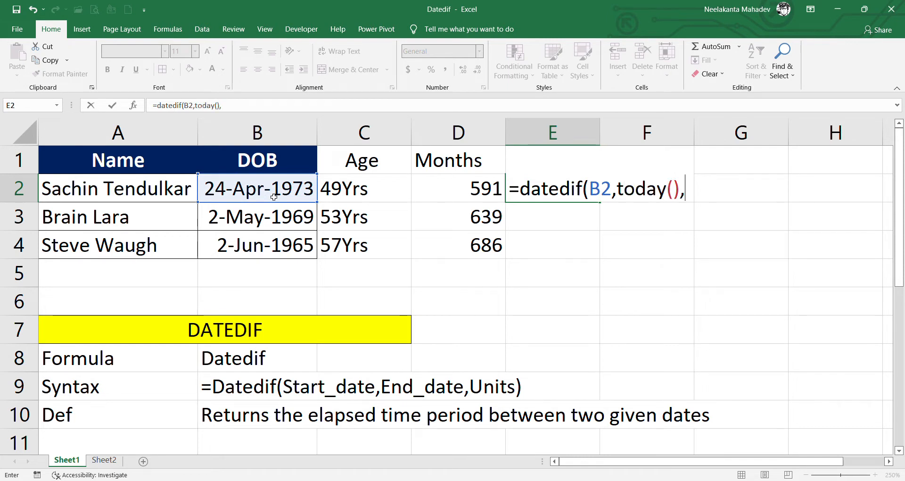
type("\"D\")")
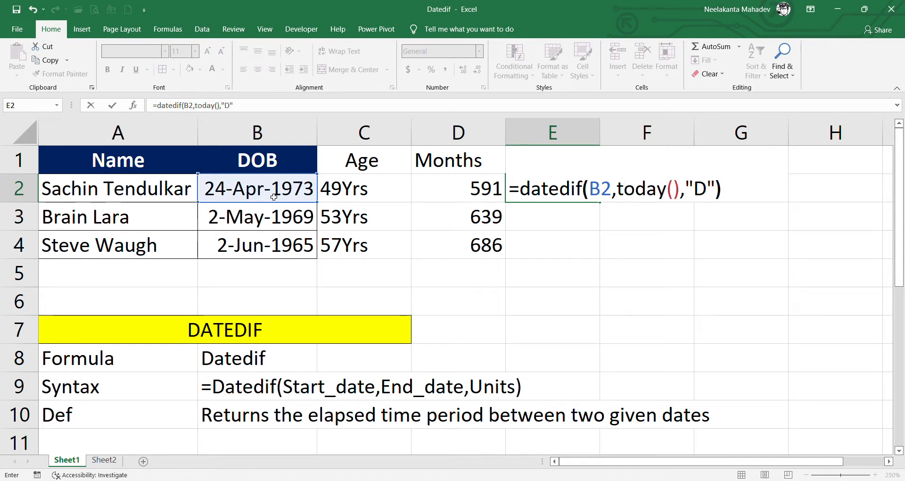
key("Return")
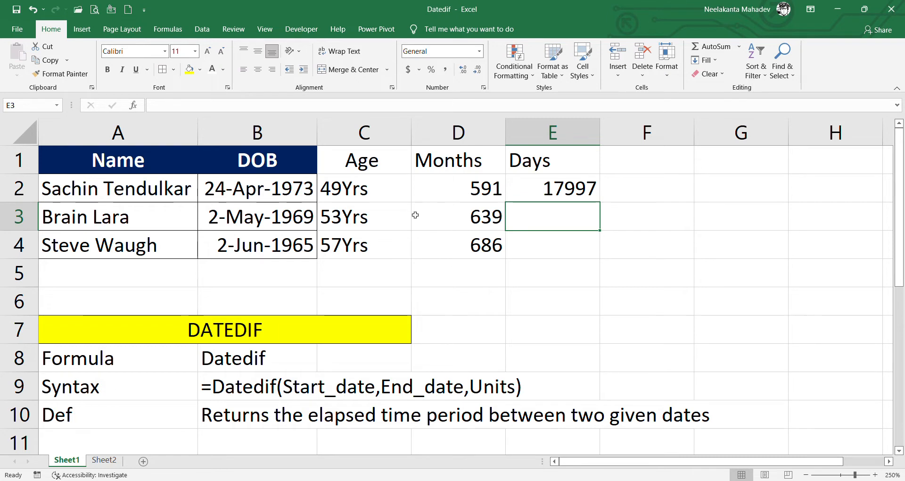
left_click(590, 195)
double_click(601, 202)
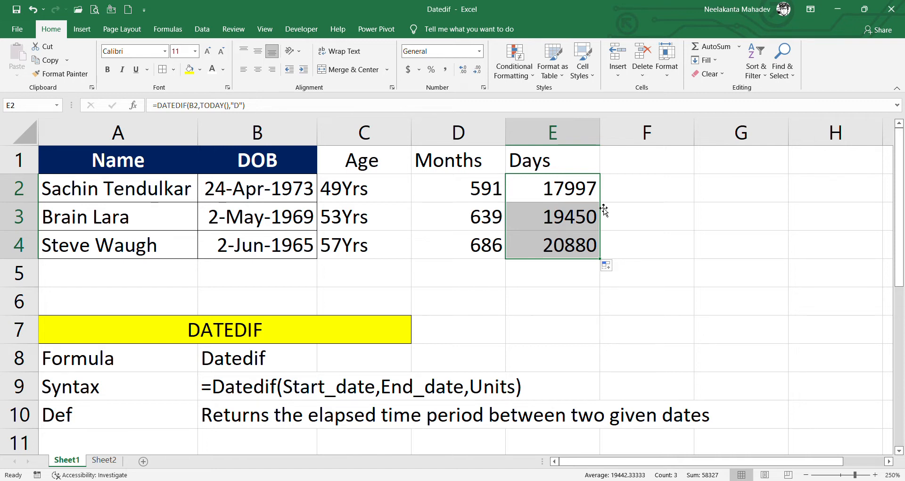
- On Sheet2, start C2's Method 1 formula with the DATEDIF years part labelled "Y"
left_click(112, 464)
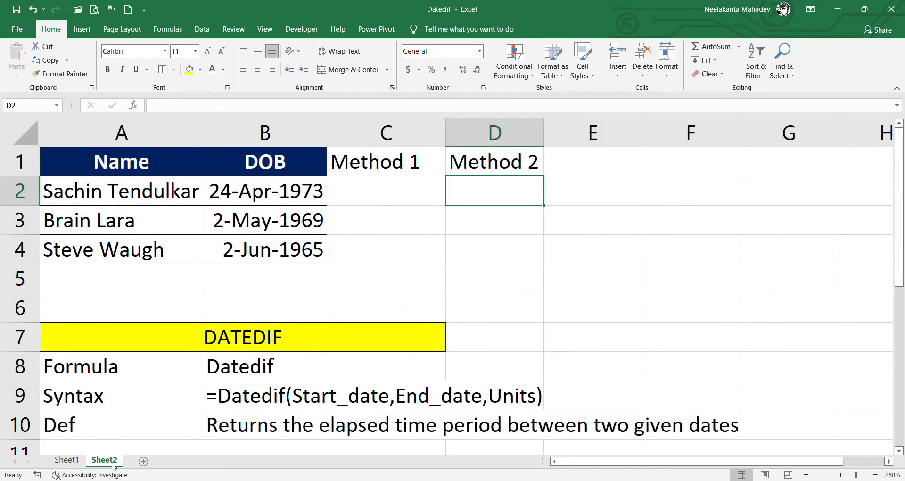
left_click(412, 195)
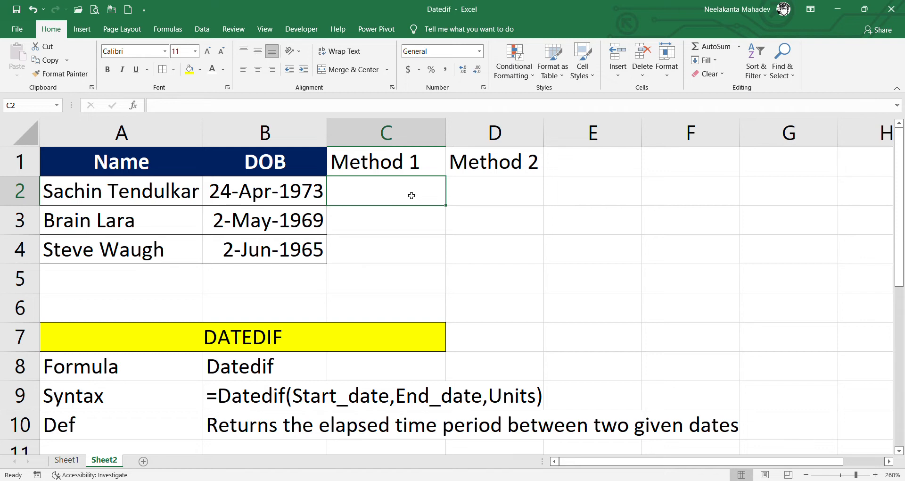
type("=datedif(")
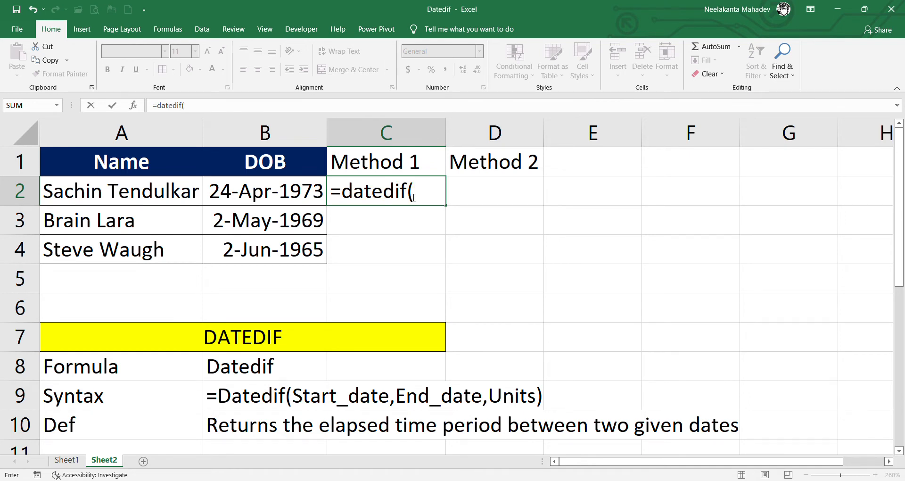
left_click(304, 196)
type(",")
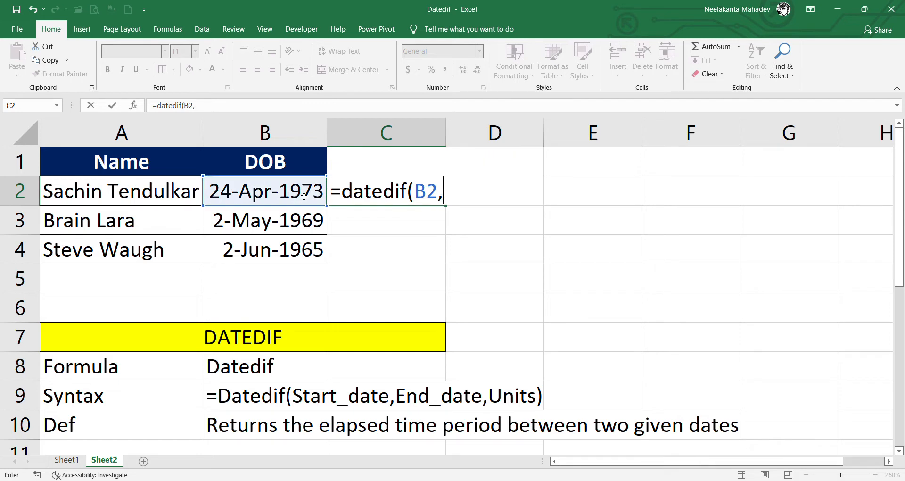
type("today")
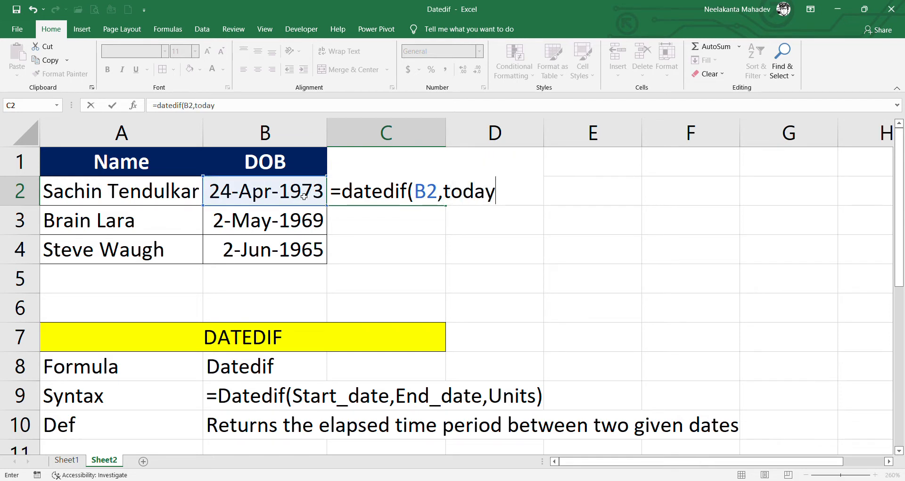
type("(),\"Y\")&\"")
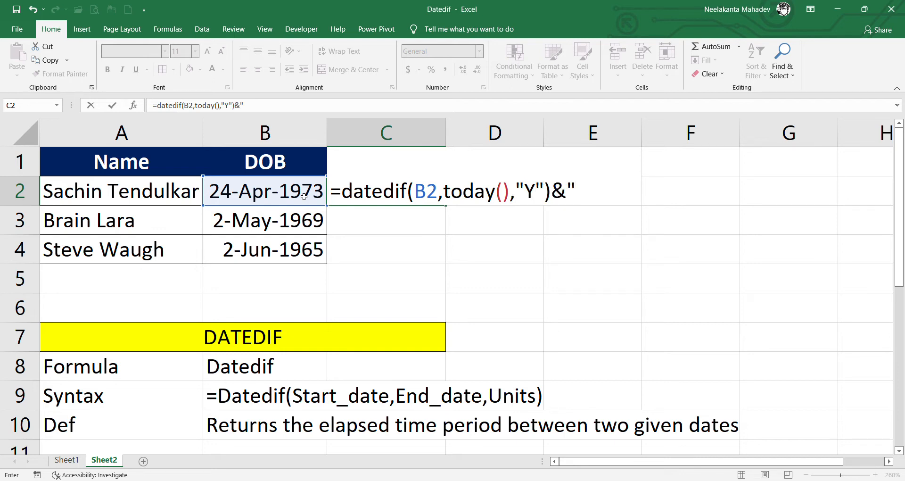
type("Yr")
key("BackSpace")
type("\"")
type("&")
type("dated")
type("if(")
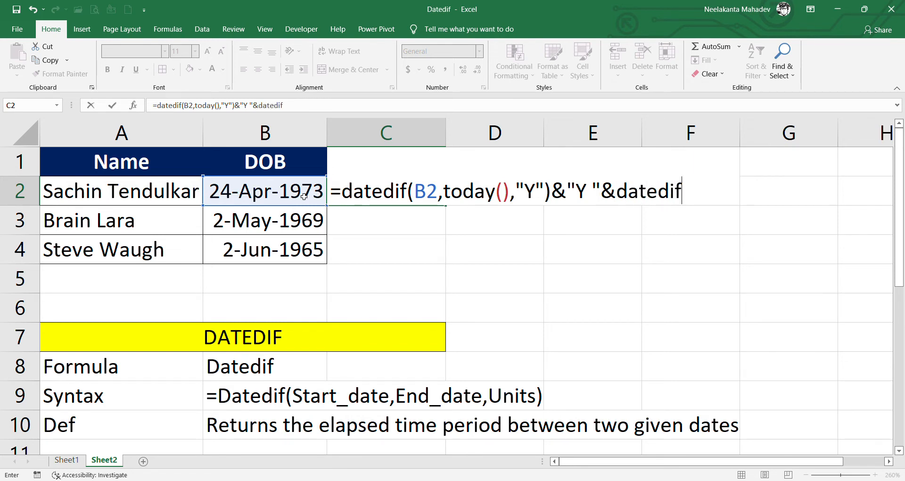
- Add the DATEDIF total months "M" and total days "D" parts, showing 49Y 591M 17997D
left_click(304, 196)
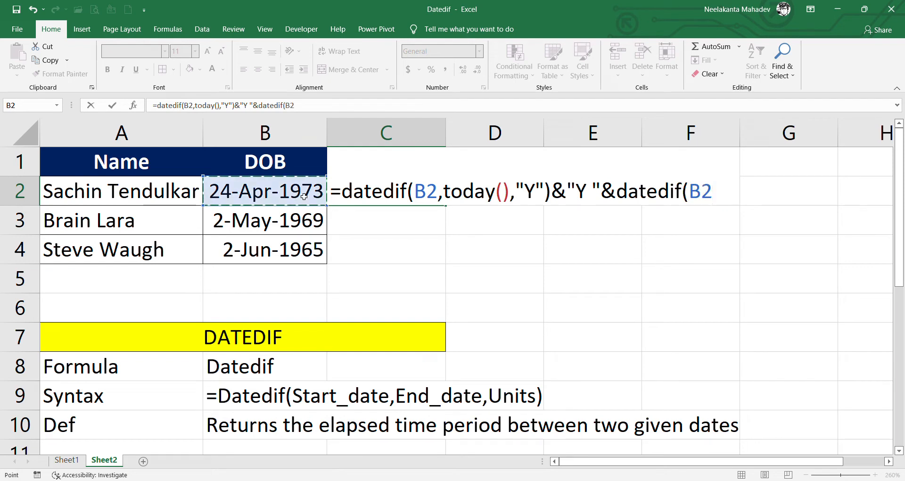
type(",today(),")
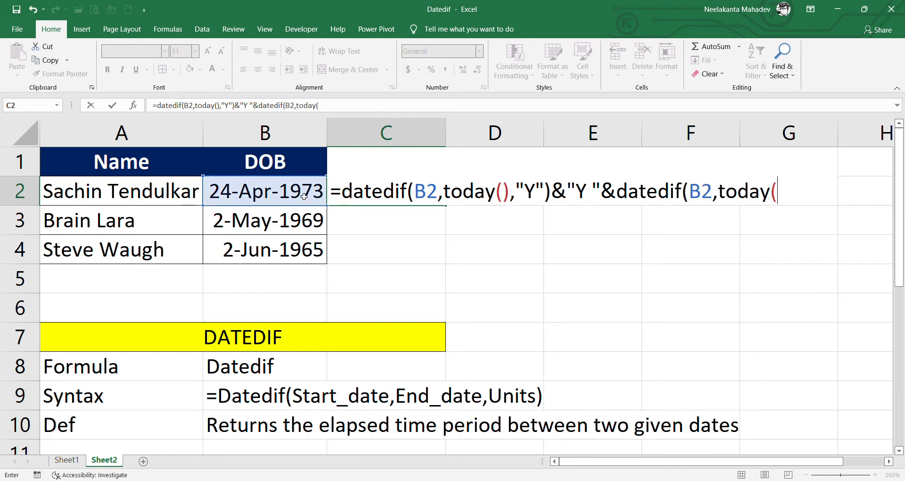
type("\"M\")&")
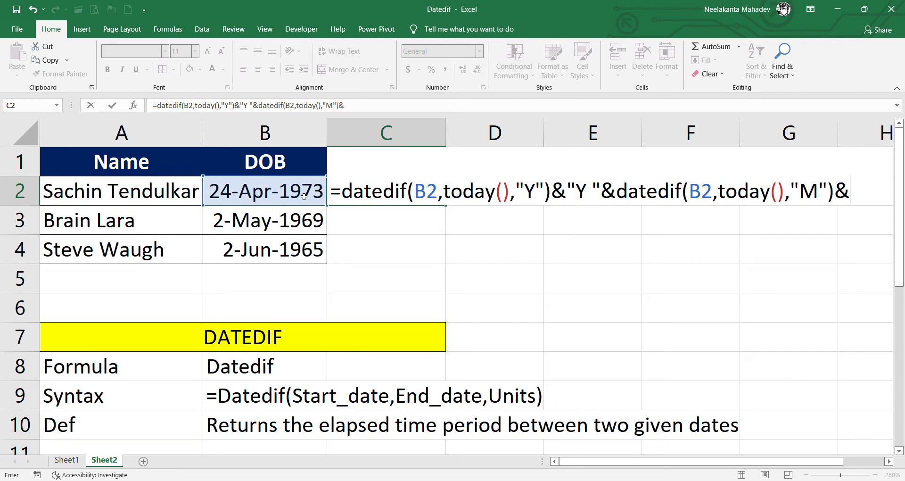
type("\"M \"&")
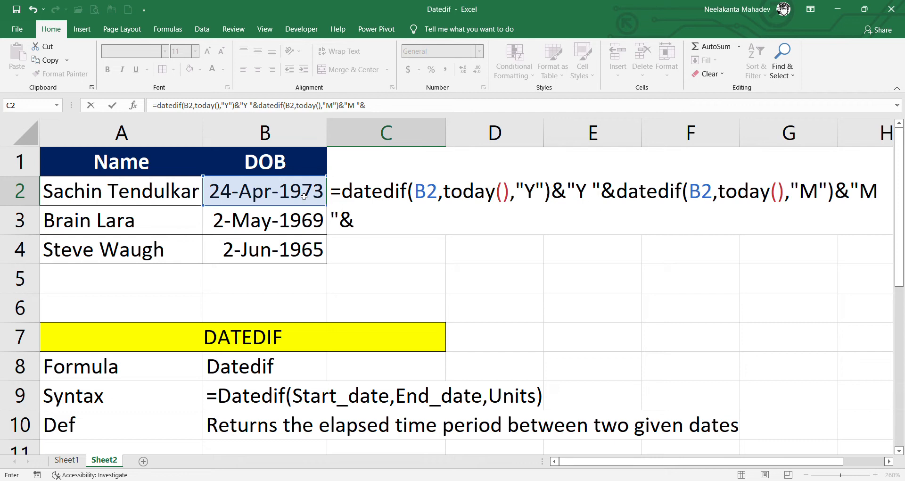
type("datedif")
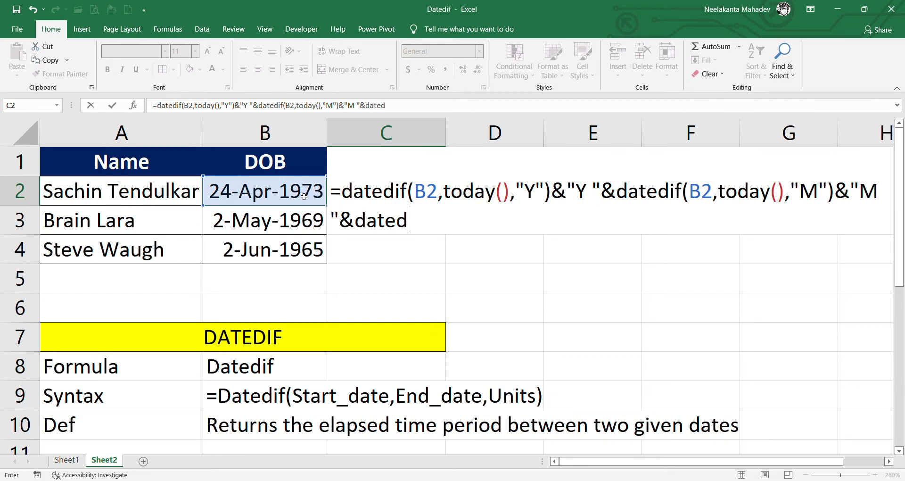
type("(")
left_click(304, 196)
type(",today()")
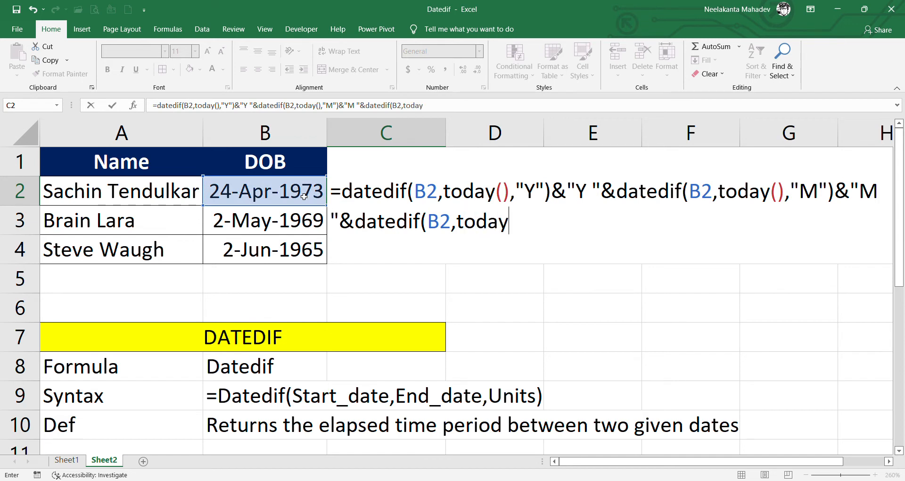
type(",\"D\")")
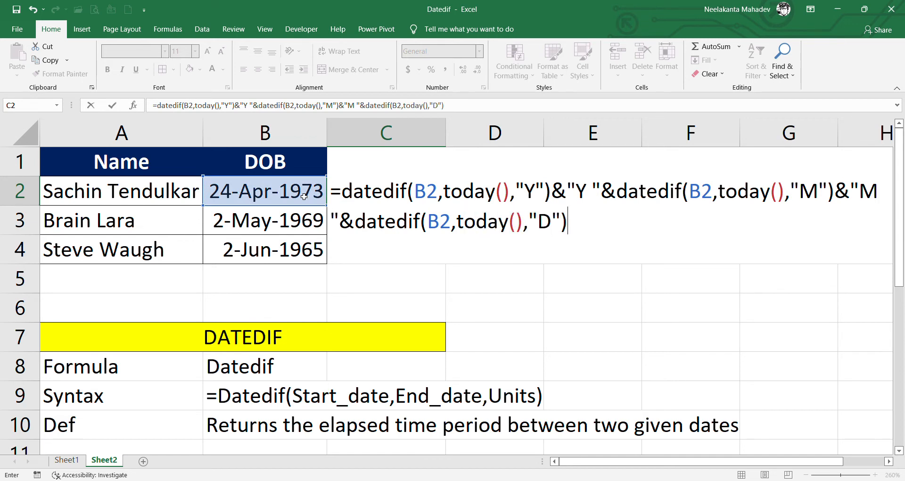
type("&\"D")
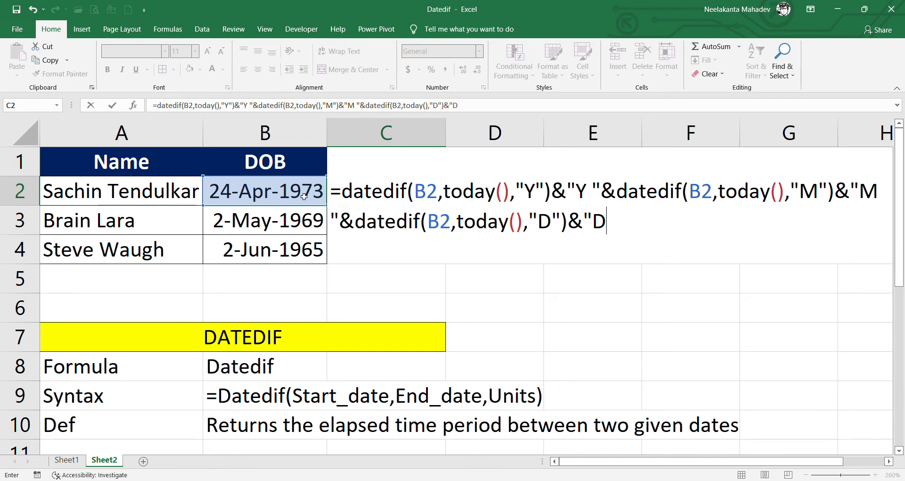
type("\"")
key("Return")
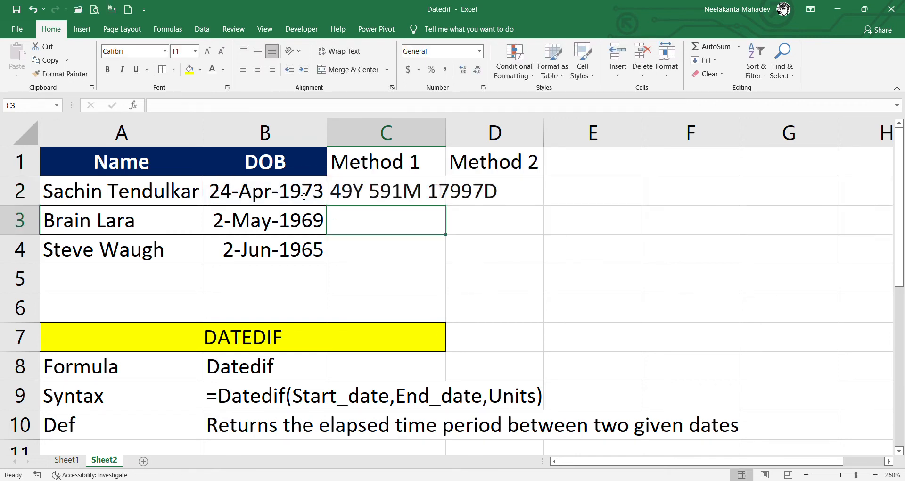
- Widen column C and fill the Method 1 formula to C4 (53Y 639M 19450D, 57Y 686M 20880D)
left_click_drag(447, 135, 513, 144)
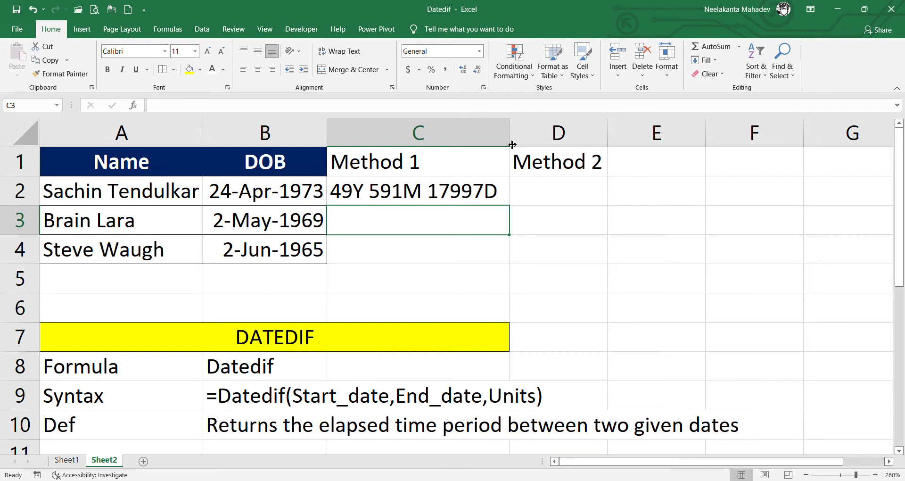
left_click(493, 191)
left_click_drag(510, 205, 513, 261)
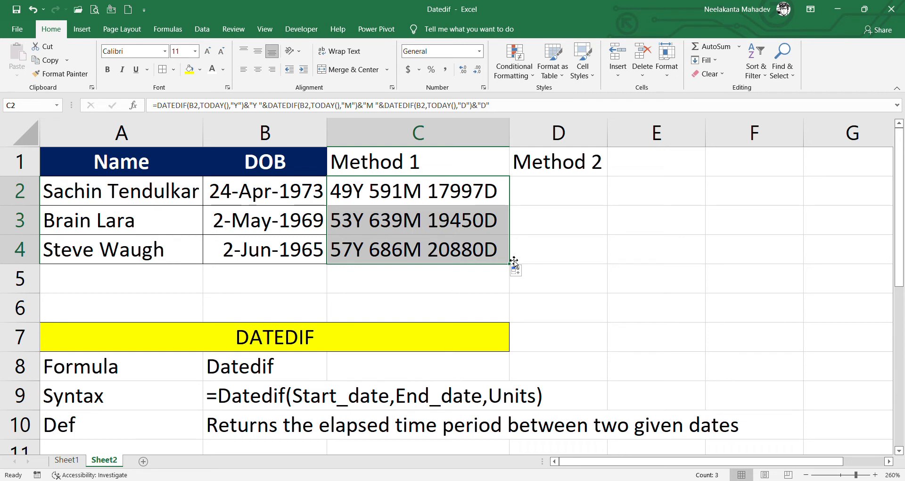
left_click(571, 196)
type("=datedif(")
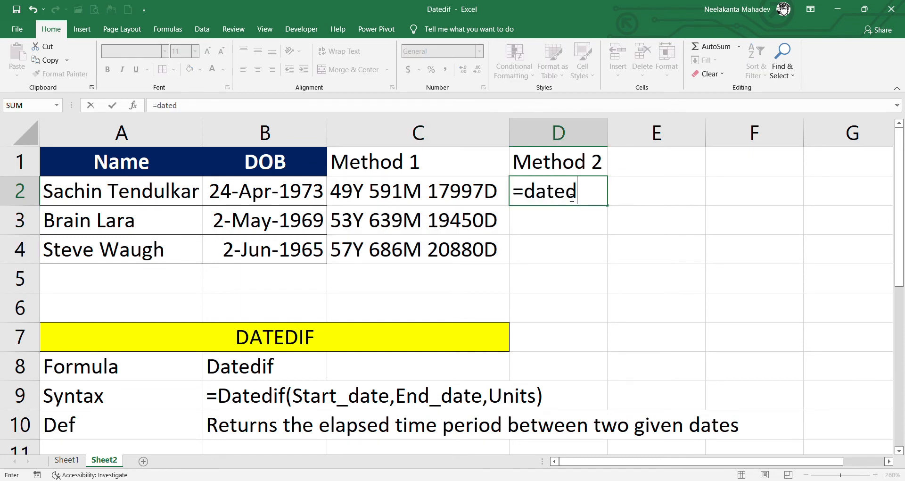
- Build D2's formula joining DATEDIF "Y" years, "YM" months and "MD" days from B2, labelled Y, M, Days
left_click(313, 198)
type(",")
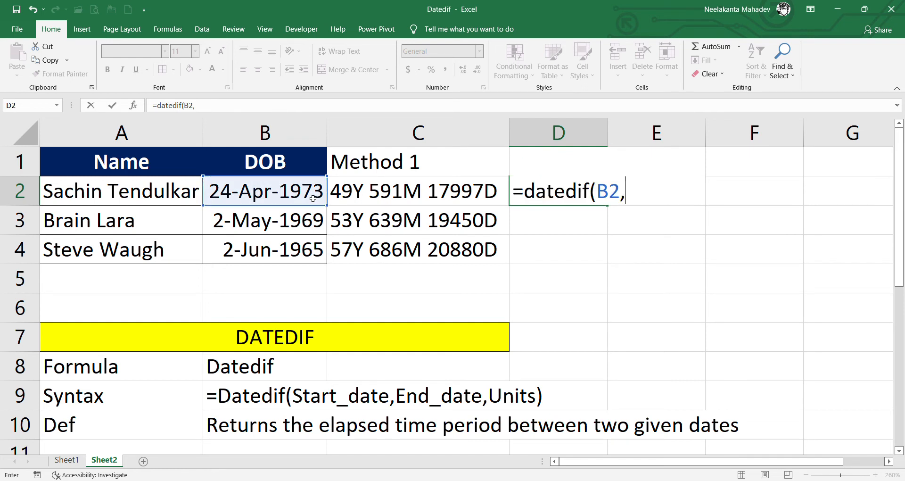
type("today(),\"Y")
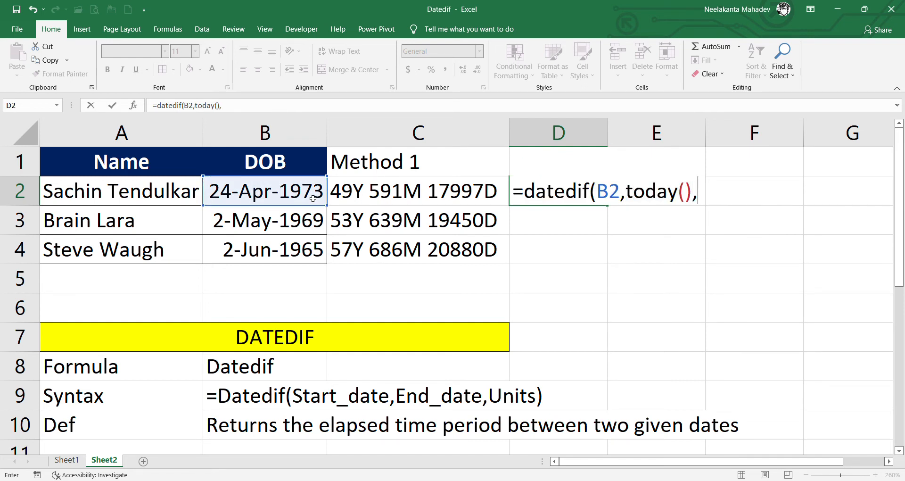
type("\")&")
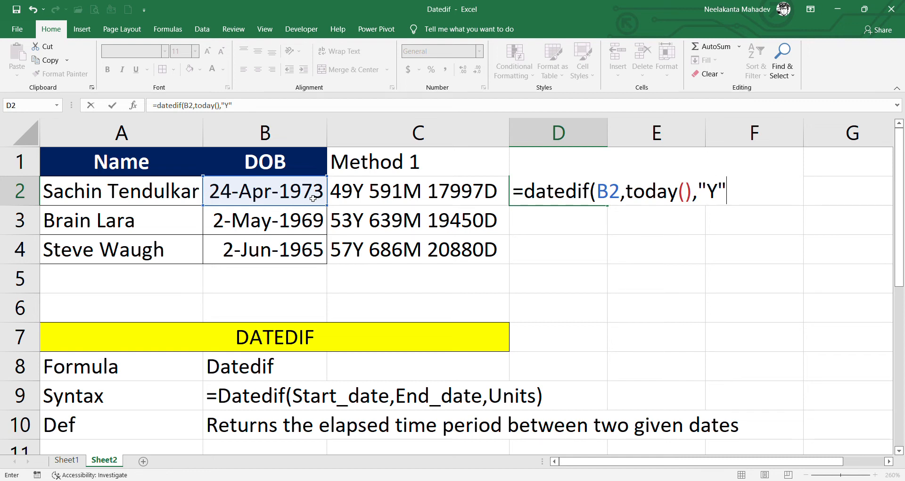
type("\"Y \"&dated")
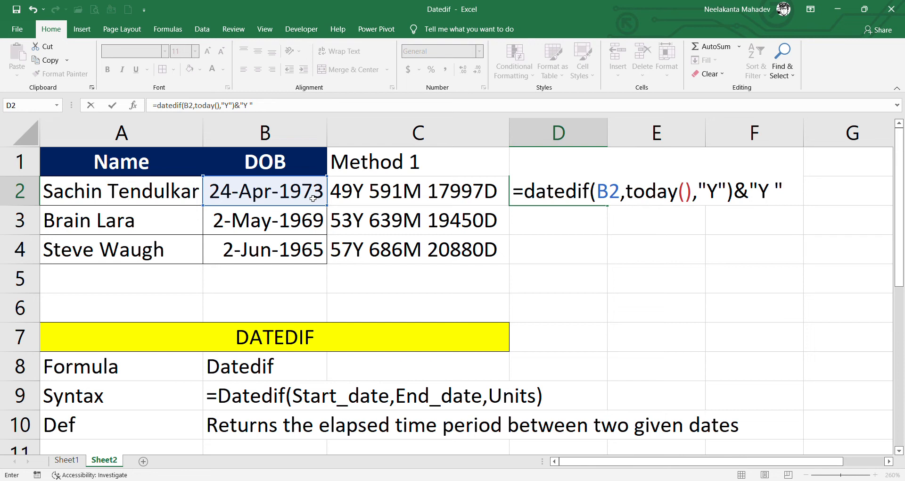
type("if")
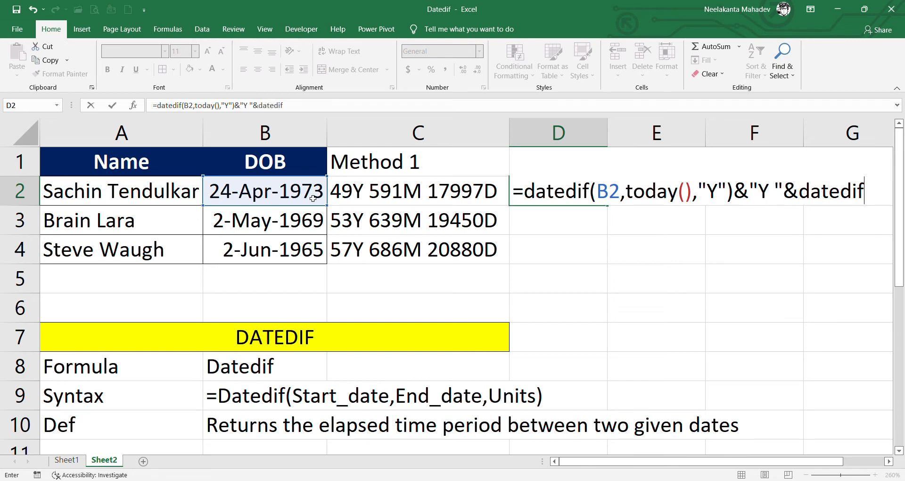
type("(")
left_click(313, 199)
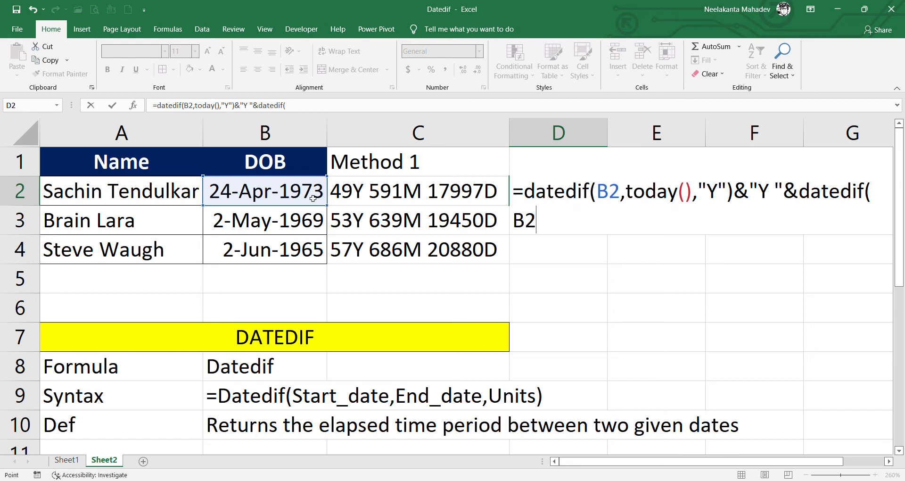
type(",today")
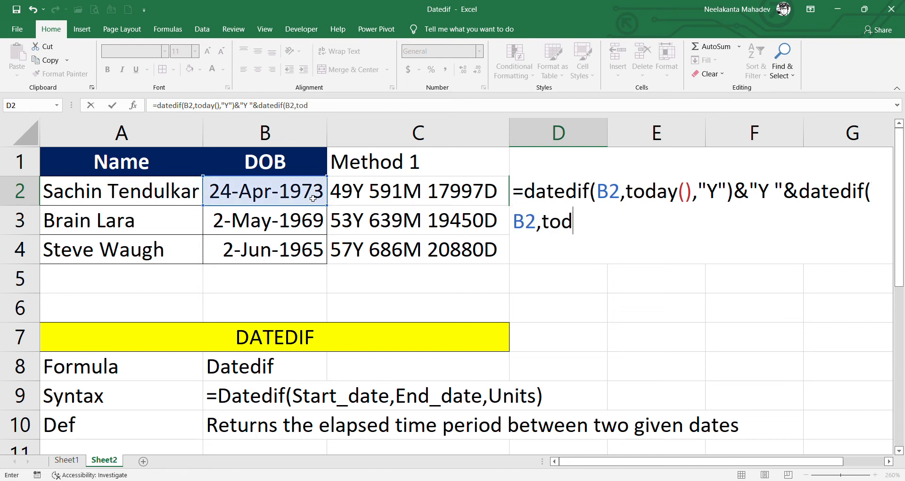
type("(),")
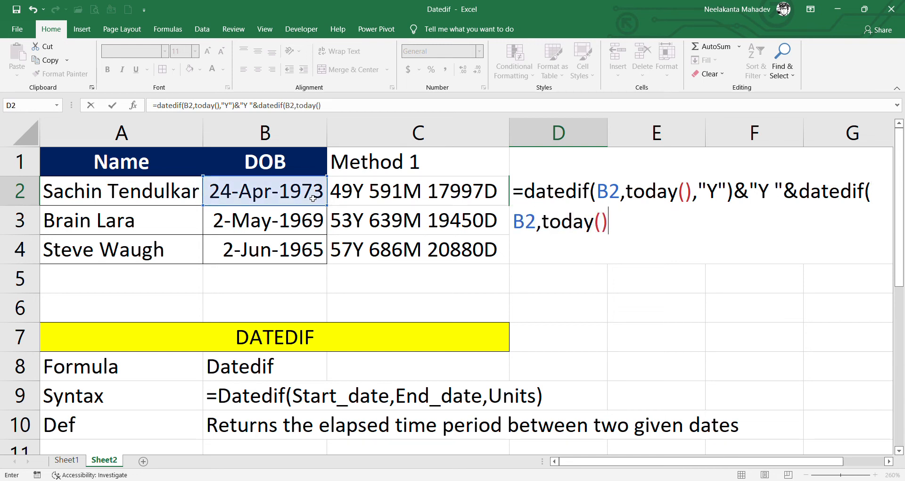
type("\"YM\"")
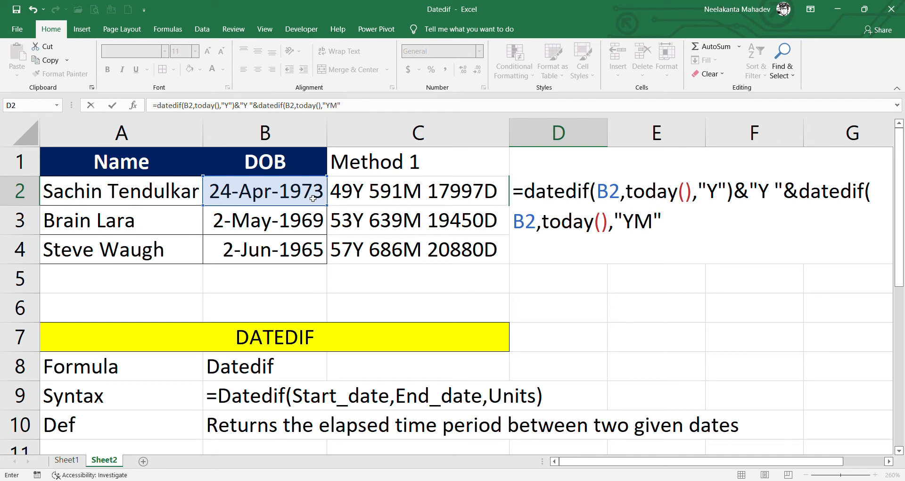
type(")&\"M \"&")
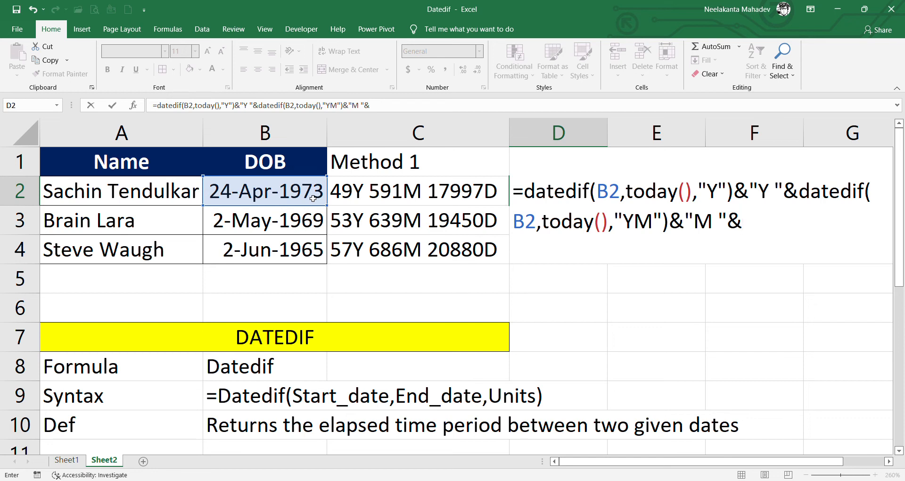
type("datedif")
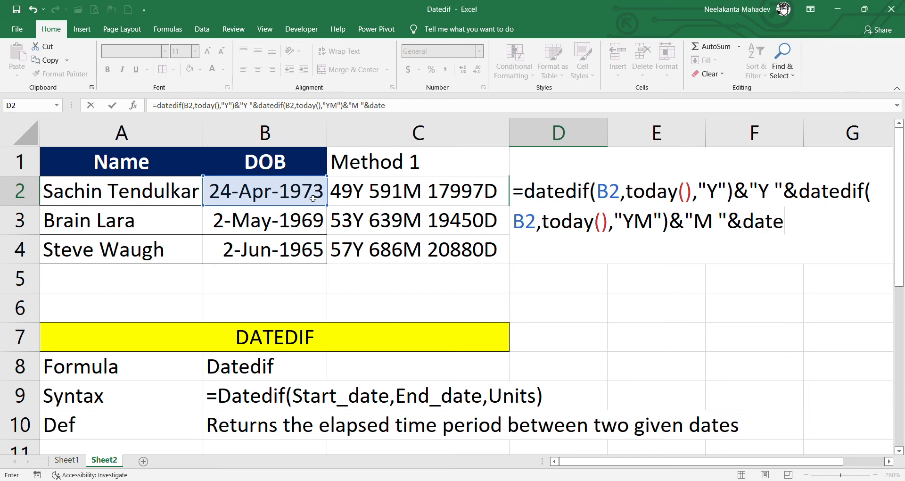
type("(")
left_click(313, 198)
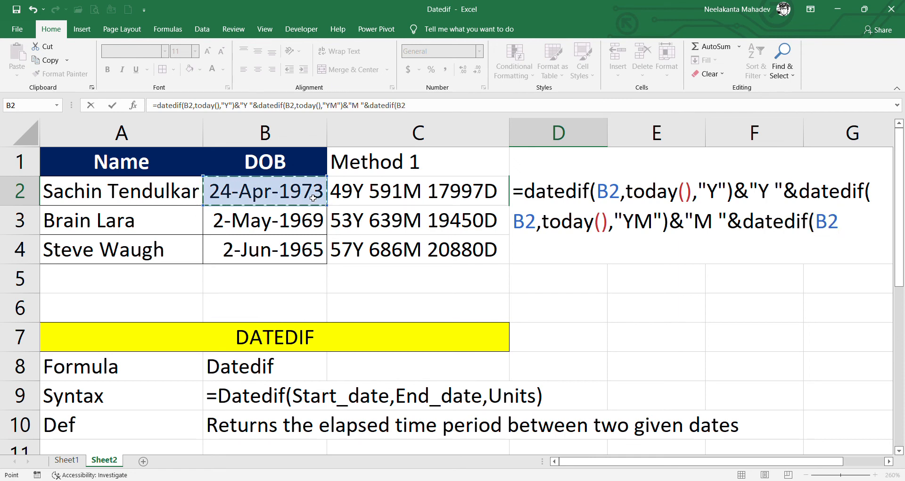
type(",today()")
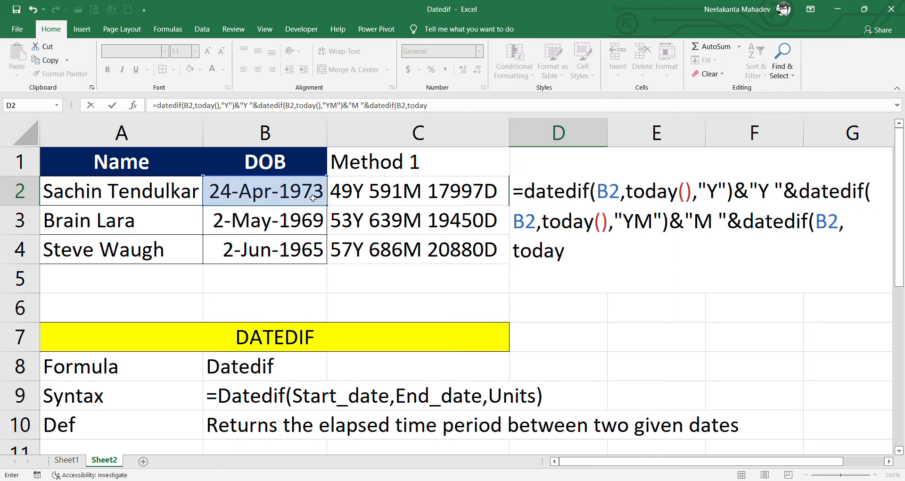
type(", ")
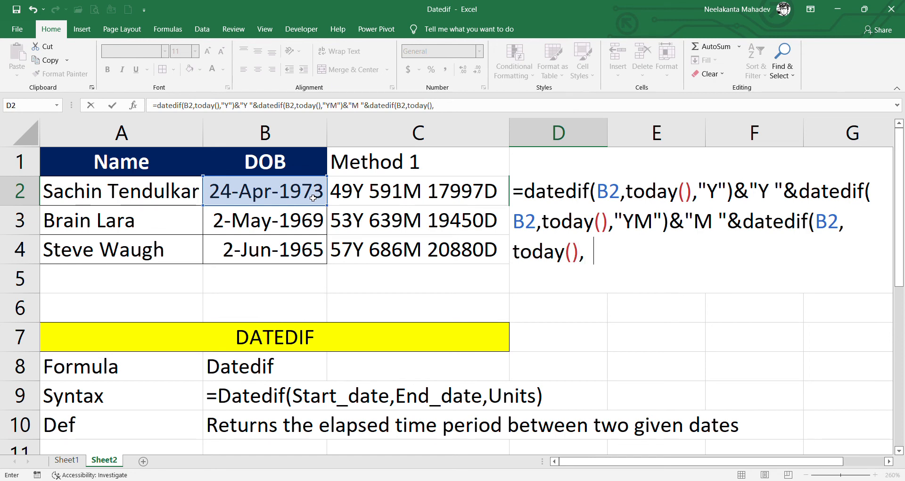
type("\"MD\")&")
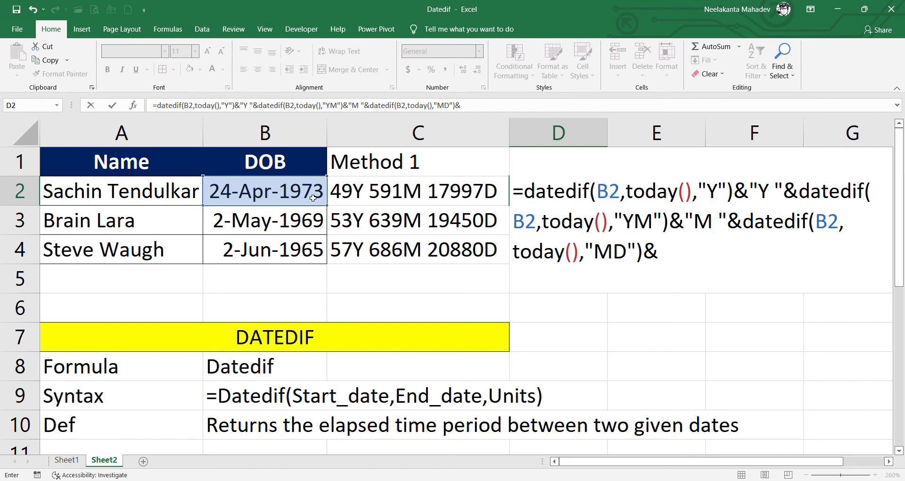
type("\"Days")
key("BackSpace")
- Commit D2's Method 2 formula and fill it to D4, giving 53Y 3M 0Days and 57Y 2M 0Days
type("\"")
key("Return")
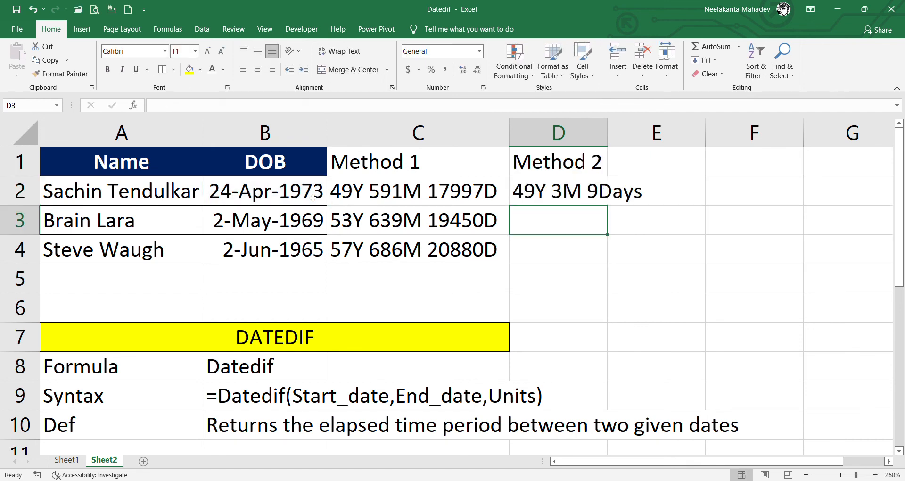
left_click(547, 190)
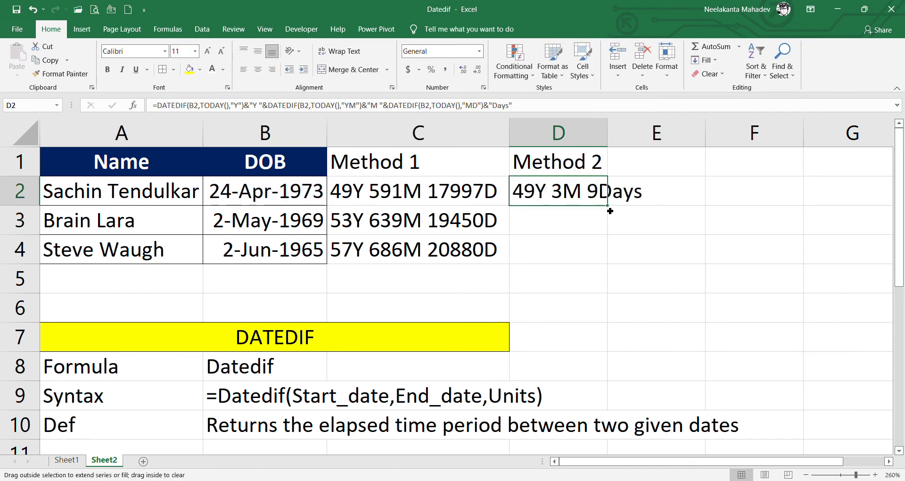
left_click_drag(608, 206, 610, 262)
left_click(670, 272)
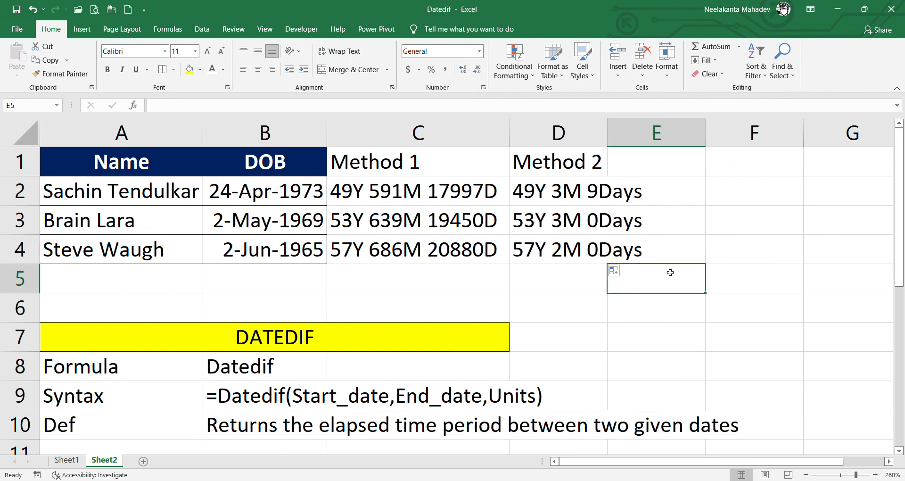